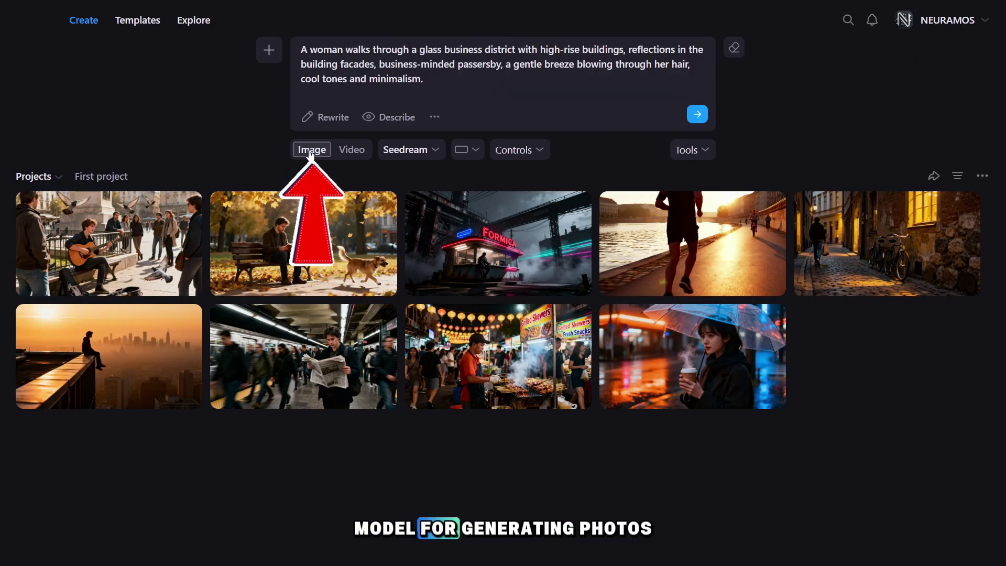
Return to Image mode and expand the Seedream model list to show Runway and Hidream
left_click(353, 151)
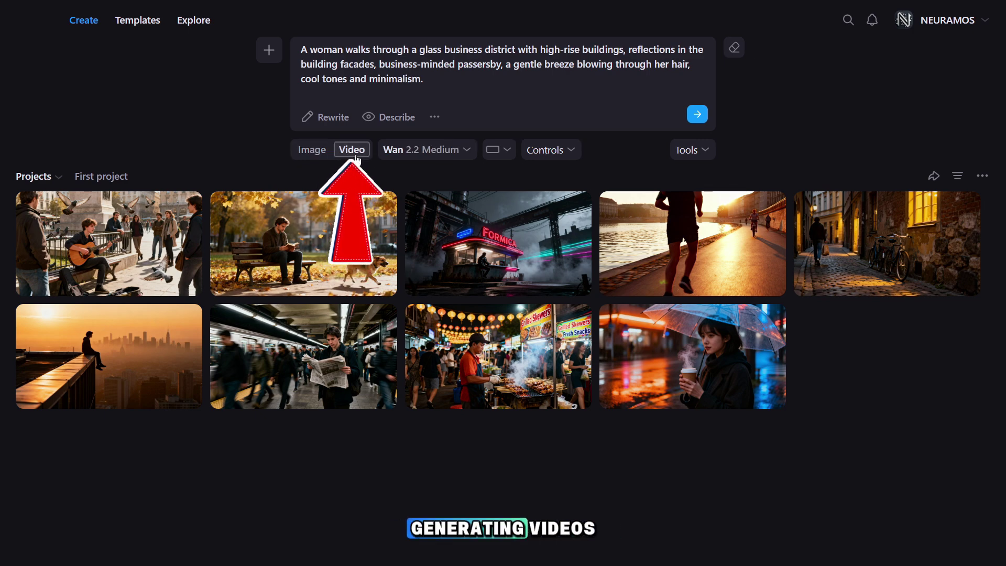
left_click(317, 152)
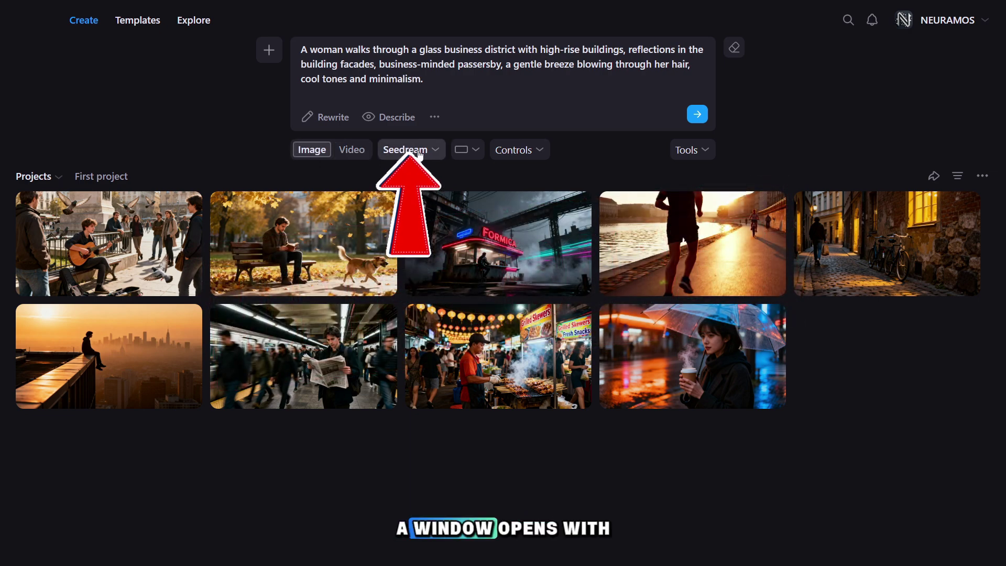
left_click(436, 157)
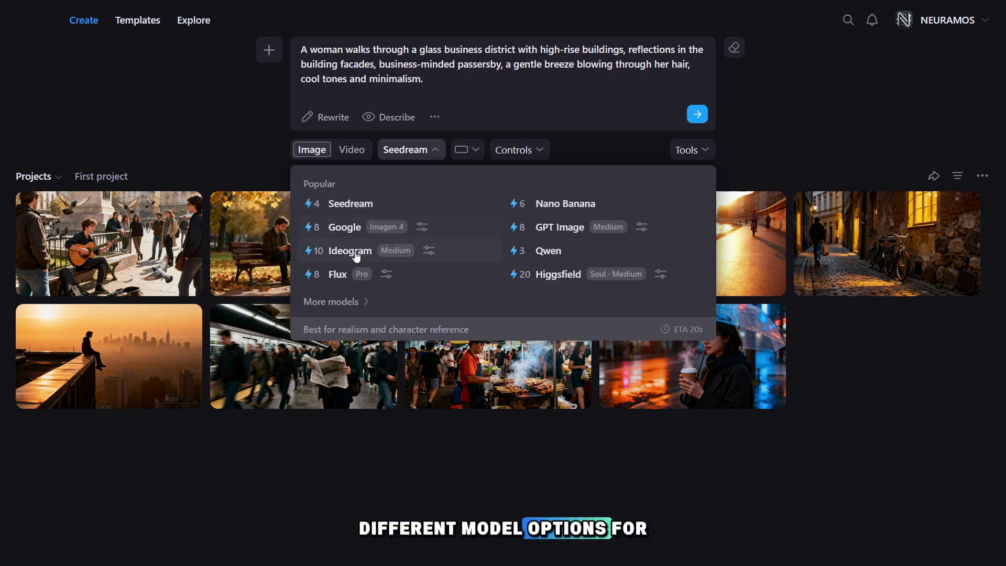
left_click(342, 307)
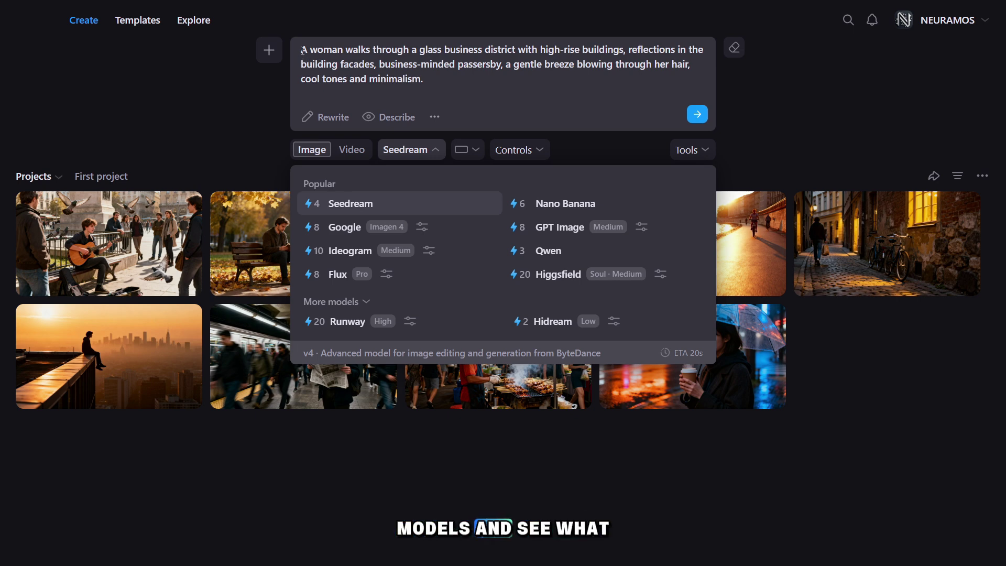
Select the business-district prompt, keep 16:9, and generate it with Seedream
left_click_drag(304, 51, 432, 90)
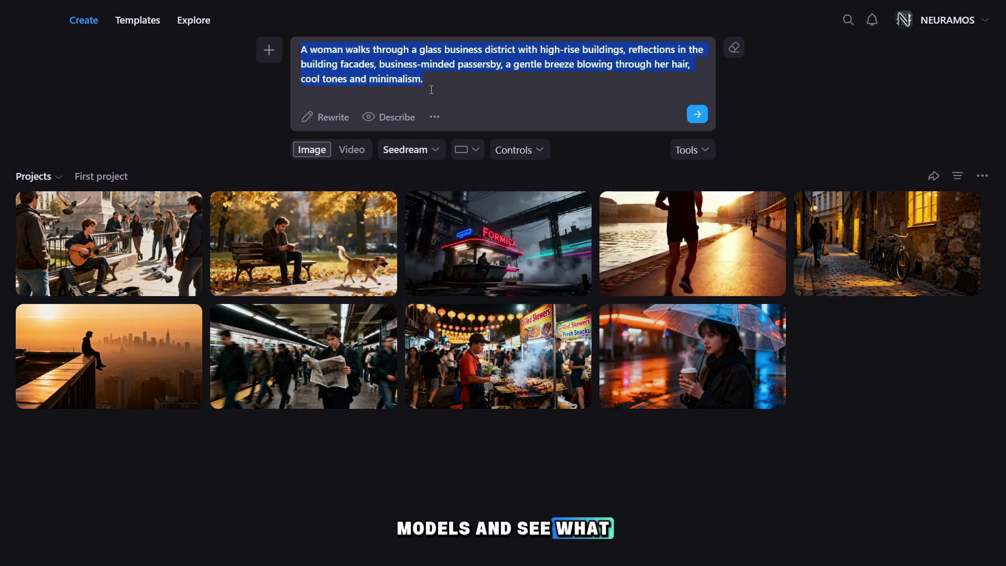
left_click(474, 154)
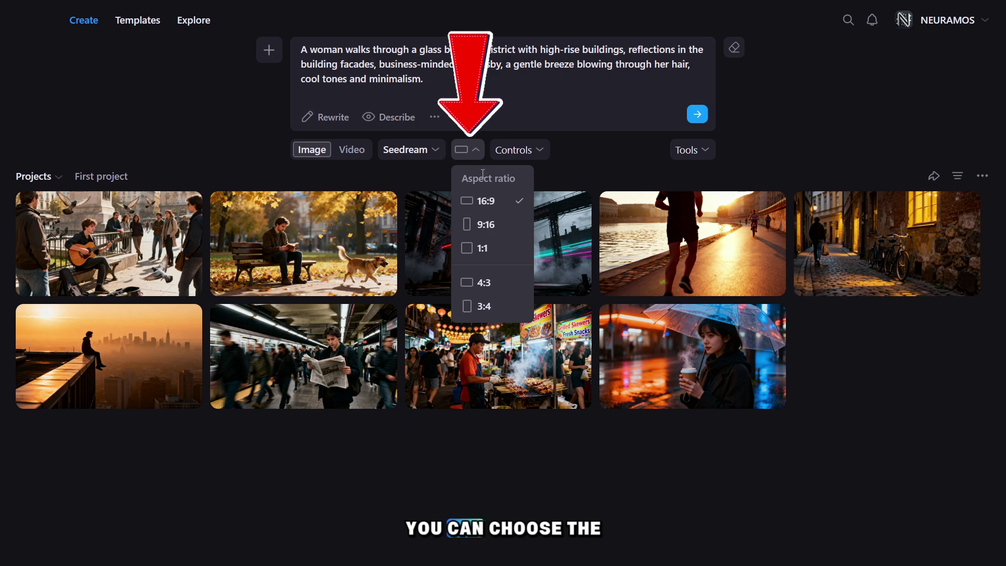
left_click(487, 209)
left_click(698, 114)
Switch to the Google image model and generate the same prompt
left_click(412, 150)
left_click(422, 227)
left_click(346, 232)
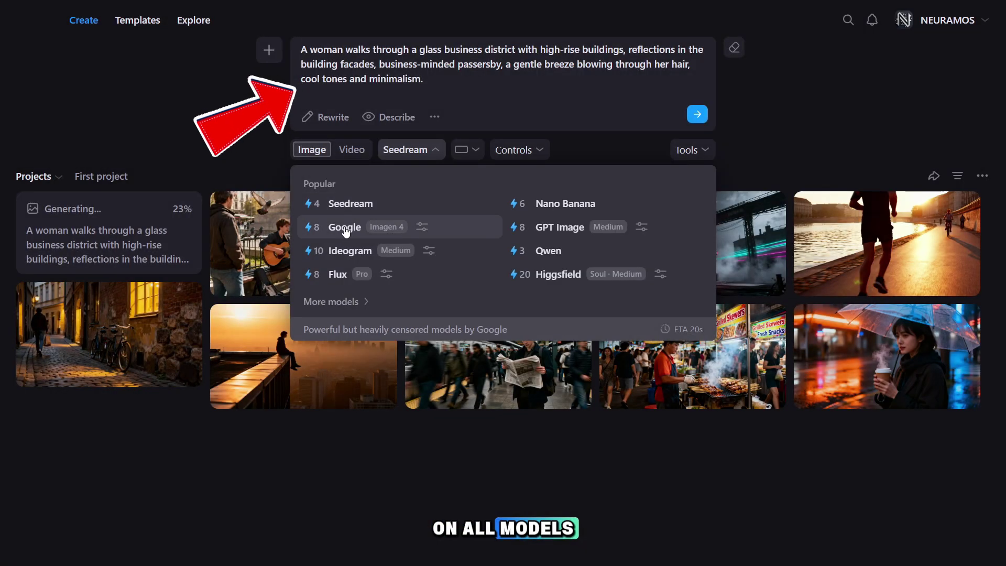
left_click(346, 232)
left_click(697, 115)
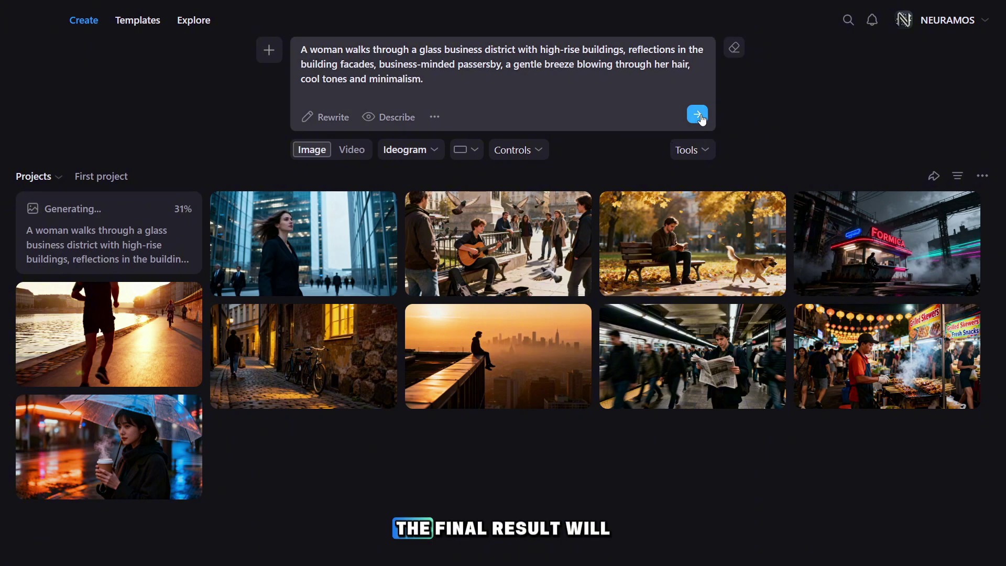
Generate with Ideogram, Flux Pro, Nano Banana and GPT Image, then pick Higgsfield Soul
left_click(409, 149)
left_click(338, 274)
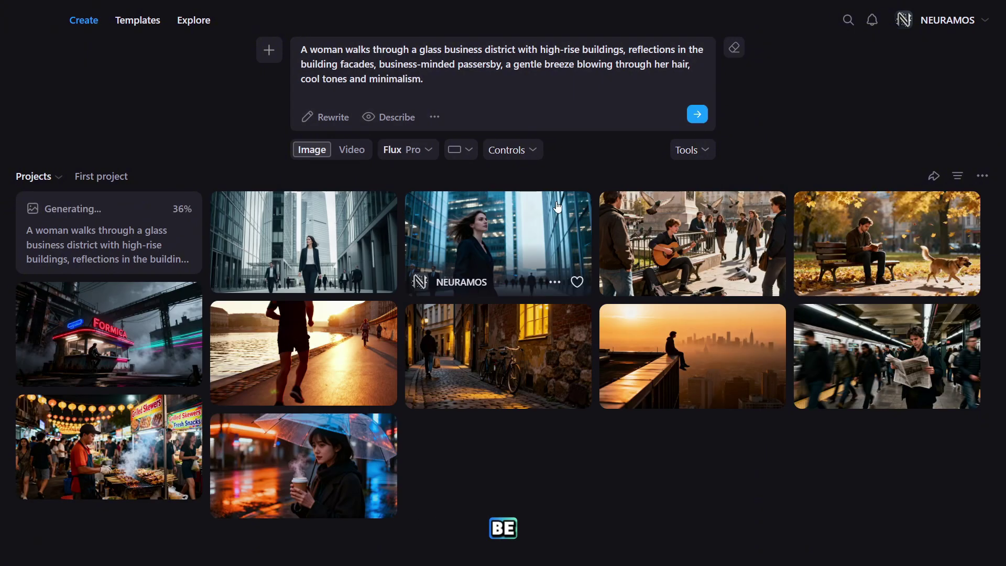
left_click(414, 149)
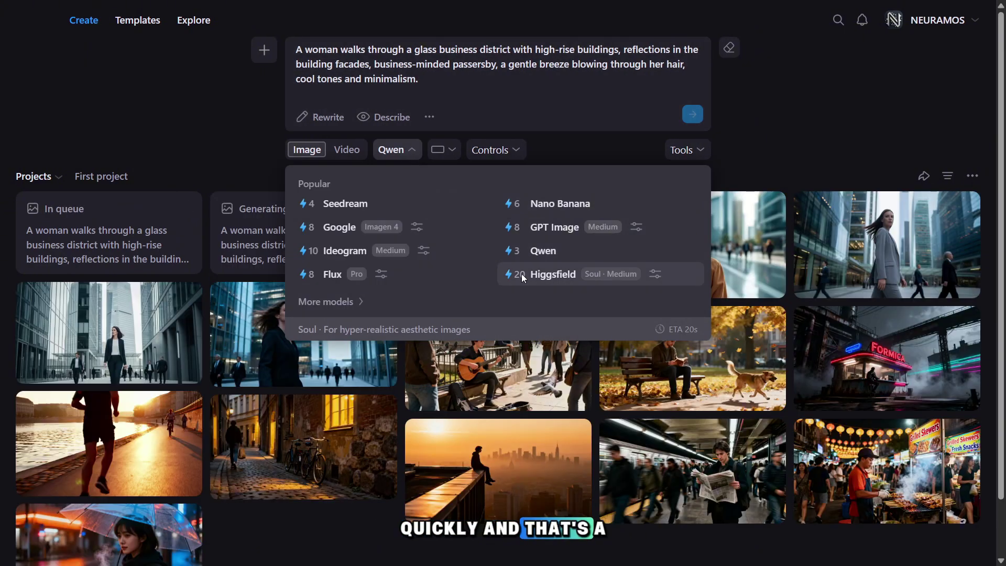
left_click(524, 274)
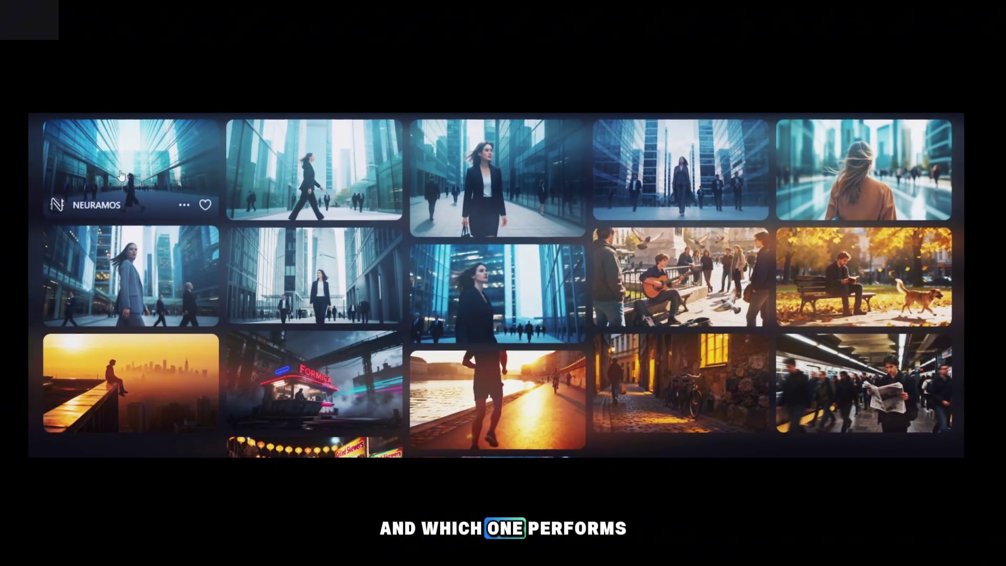
Open the first business-district image and view the Qwen, GPT Image, Nano Banana, Flux Pro results
left_click(120, 175)
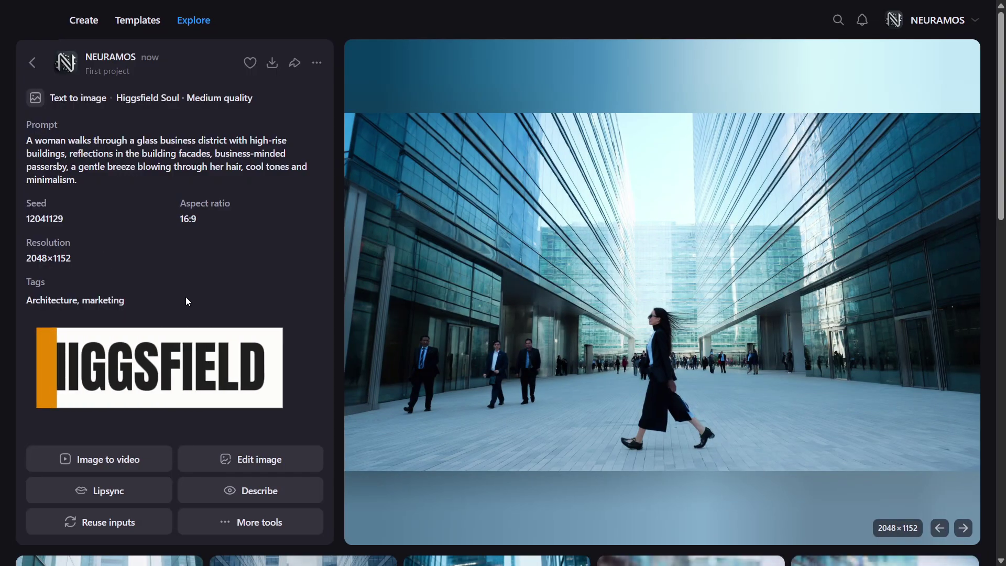
key("Right")
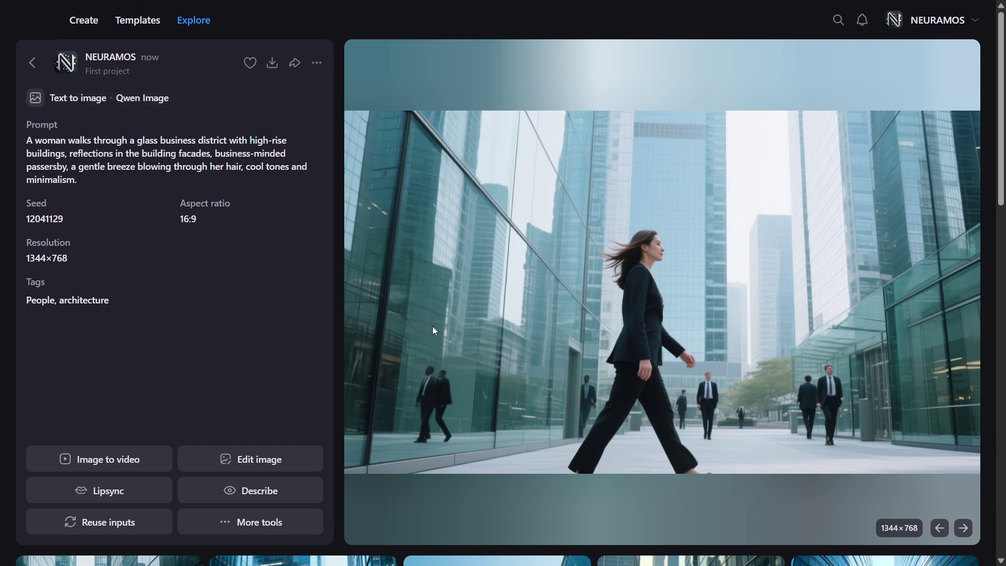
key("Right")
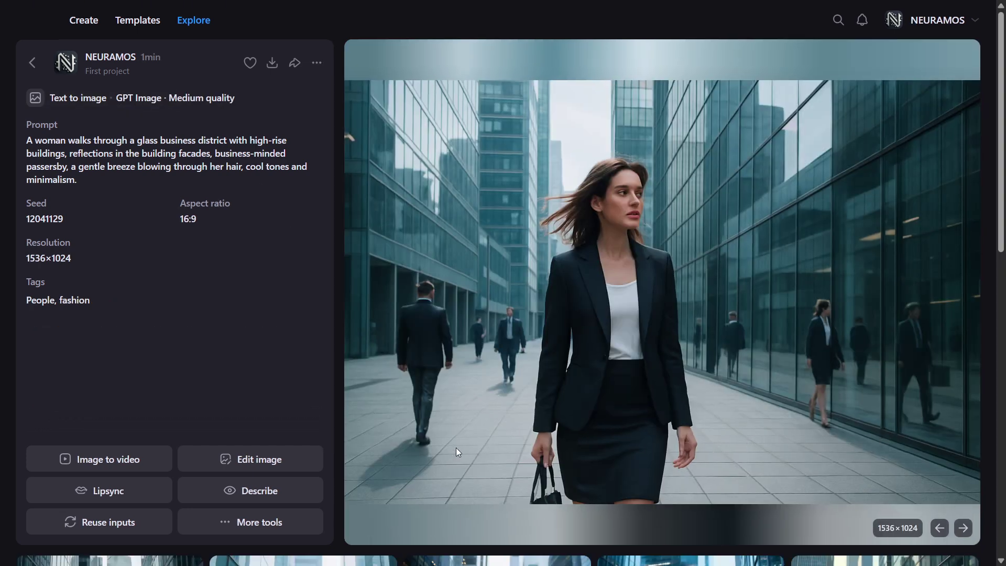
key("Right")
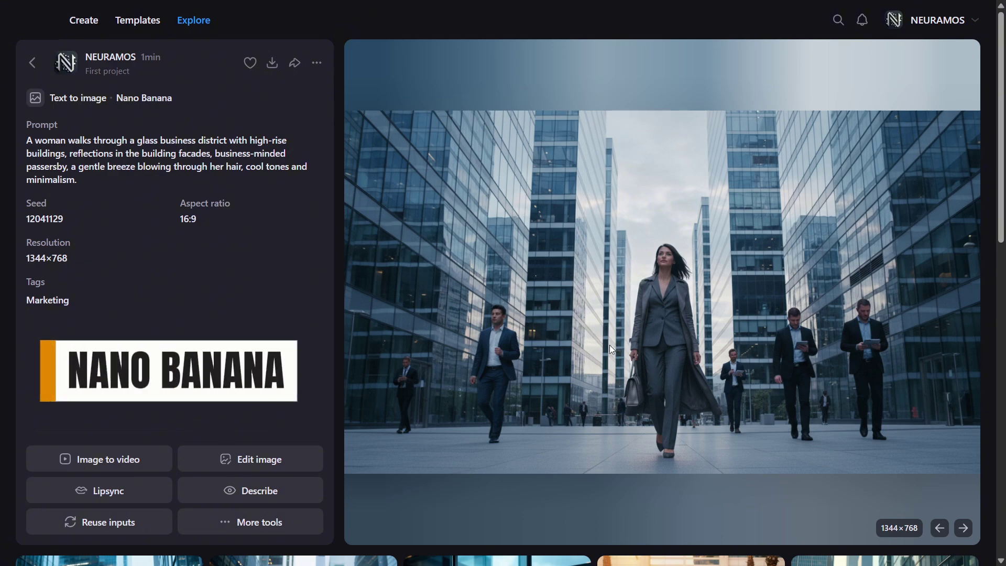
key("Right")
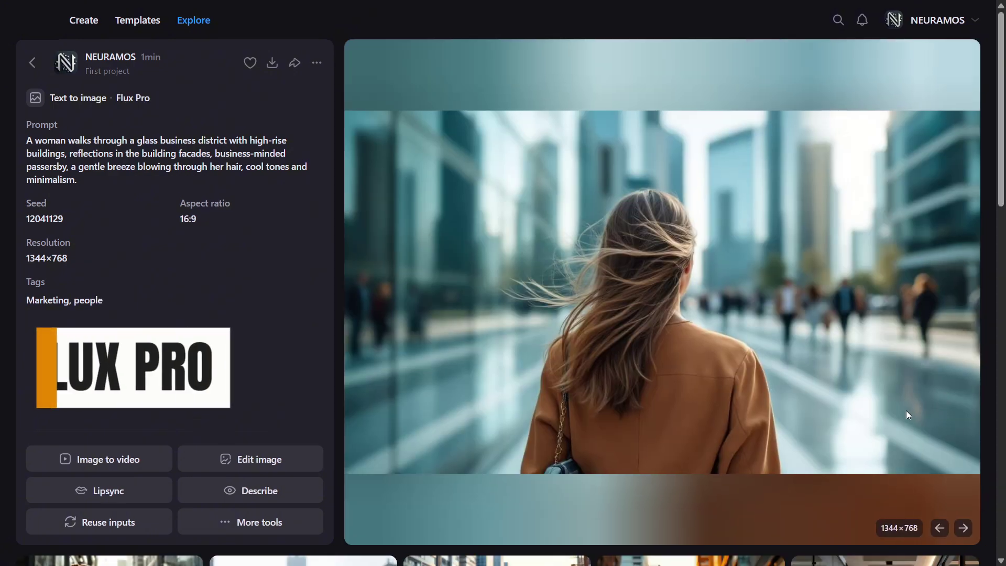
Continue through the Ideogram, Google Imagen 4 and Seedream versions to the busker image
key("Right")
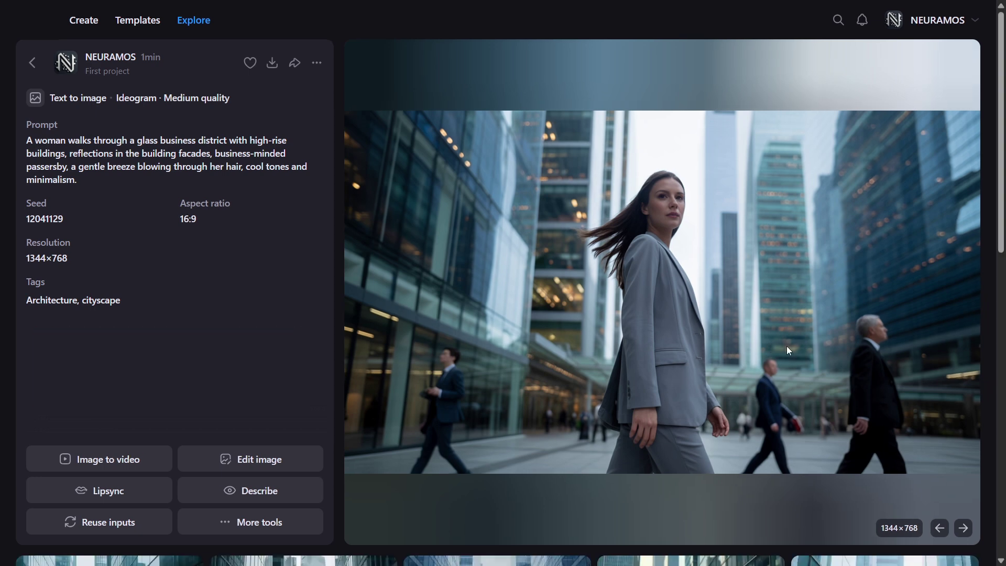
key("Right")
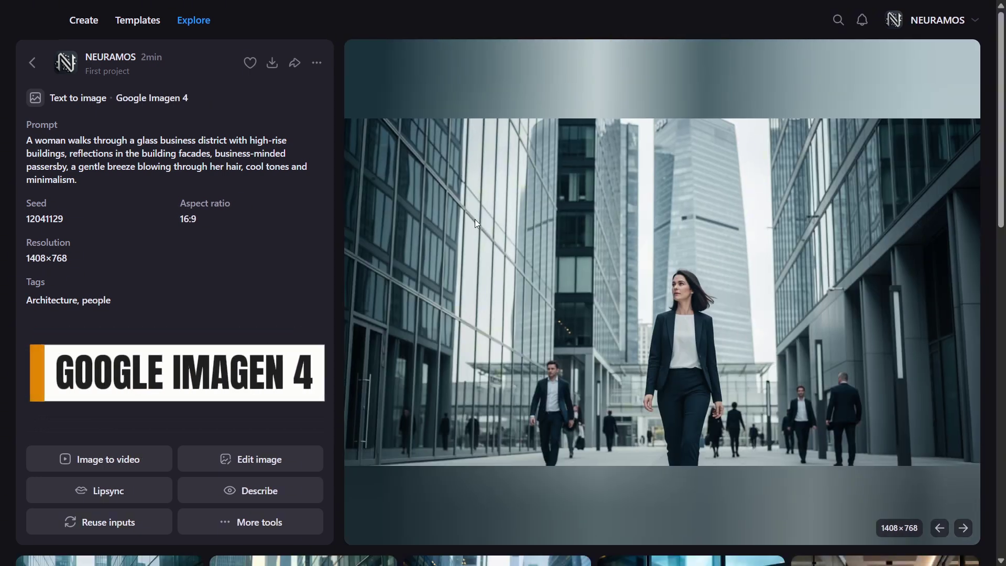
key("Right")
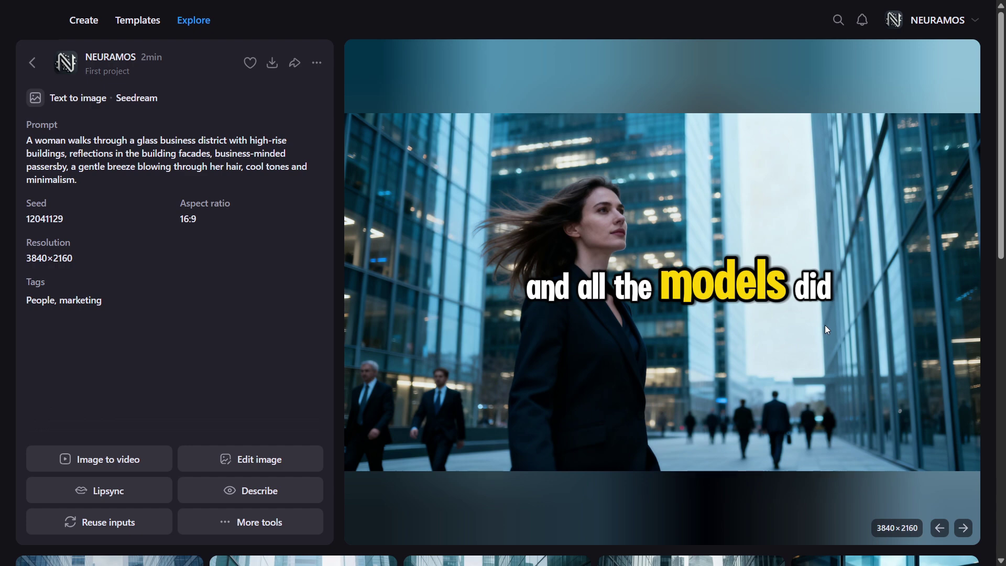
key("Right")
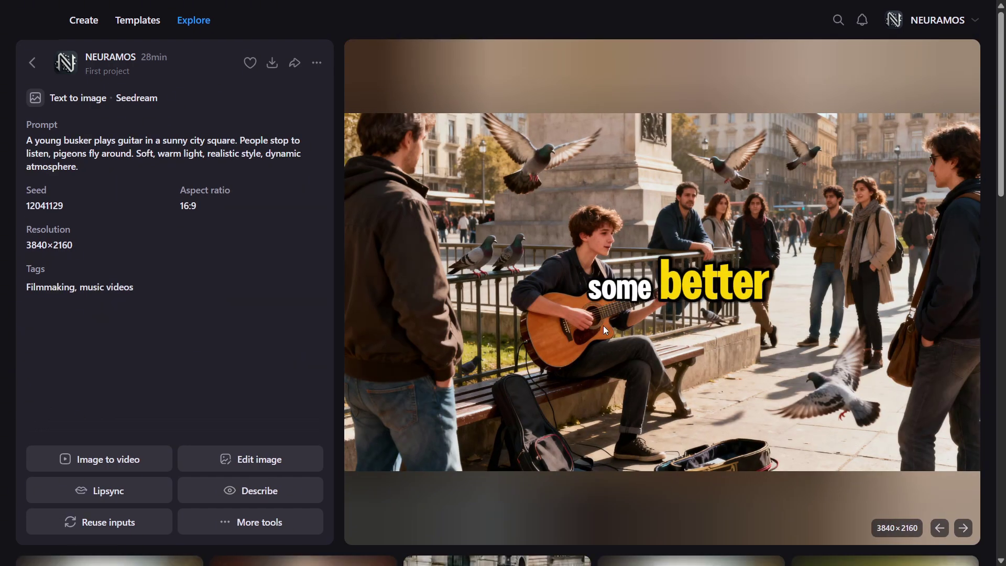
Send the Seedream woman image and its prompt to Create as a character reference
key("Left")
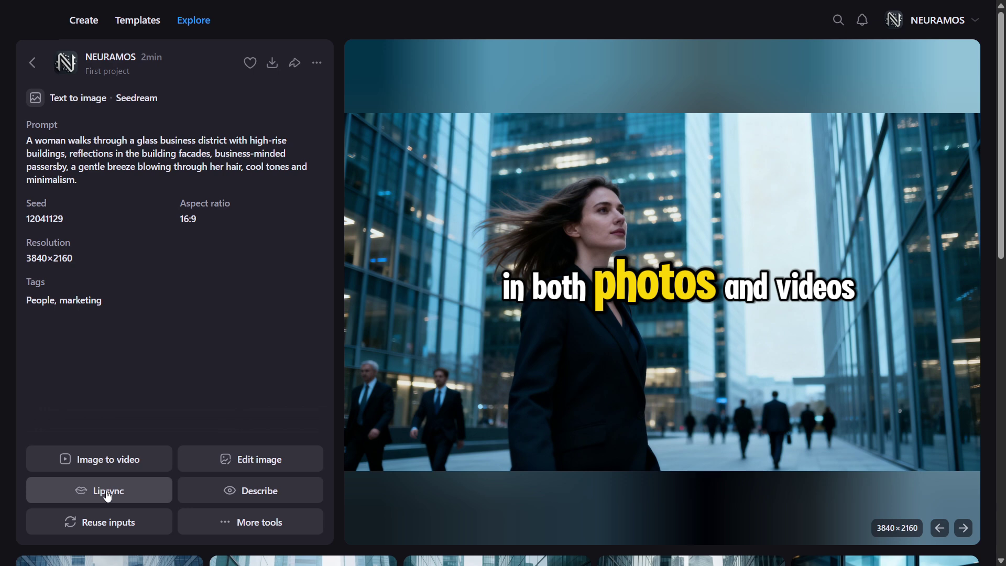
left_click(250, 522)
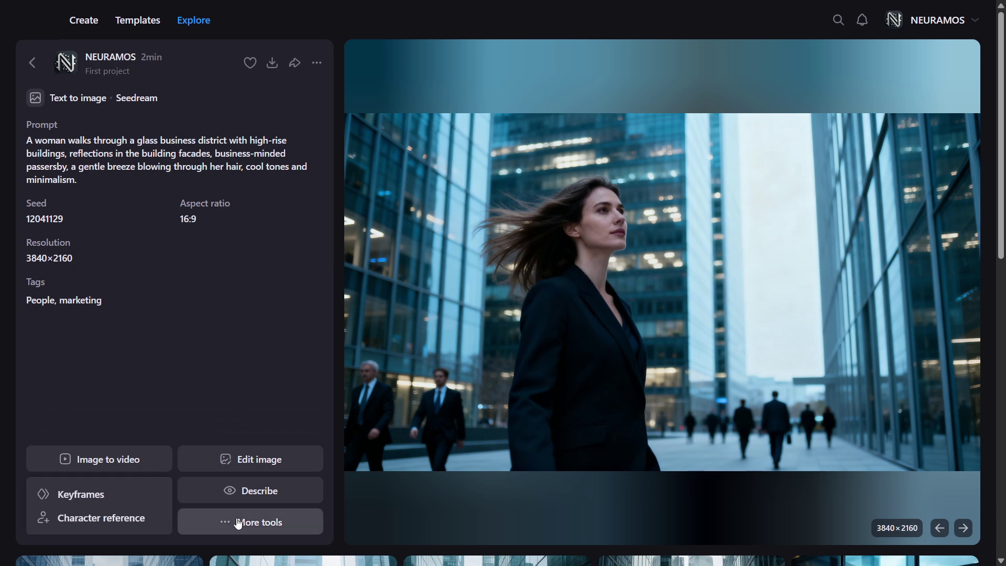
left_click(133, 519)
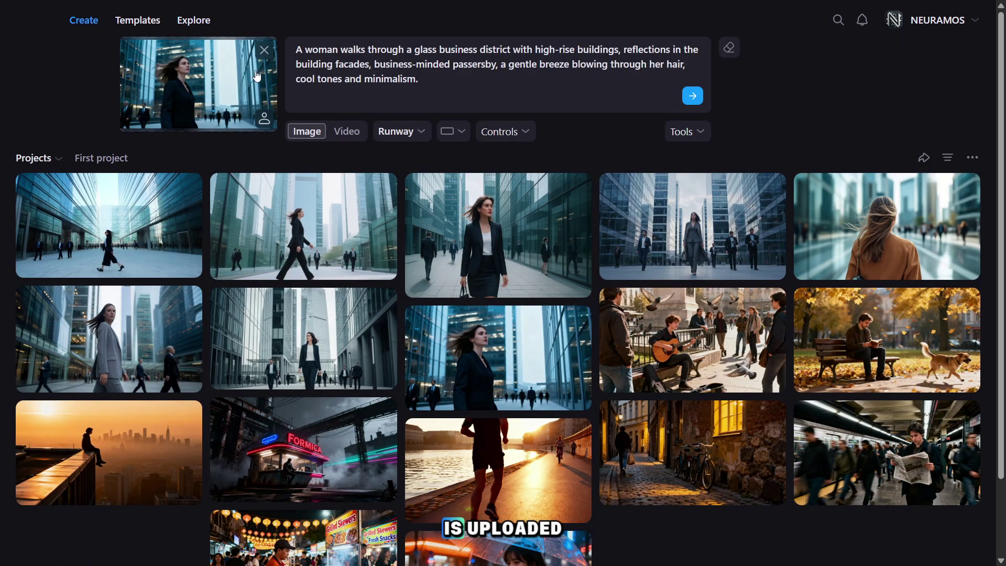
Switch the image model to Seedream
left_click(401, 131)
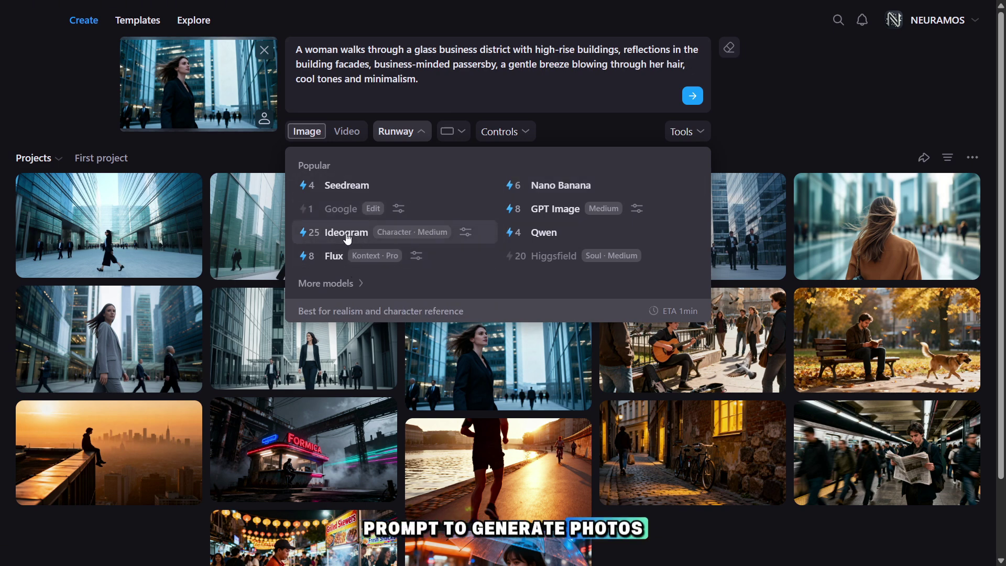
left_click(347, 185)
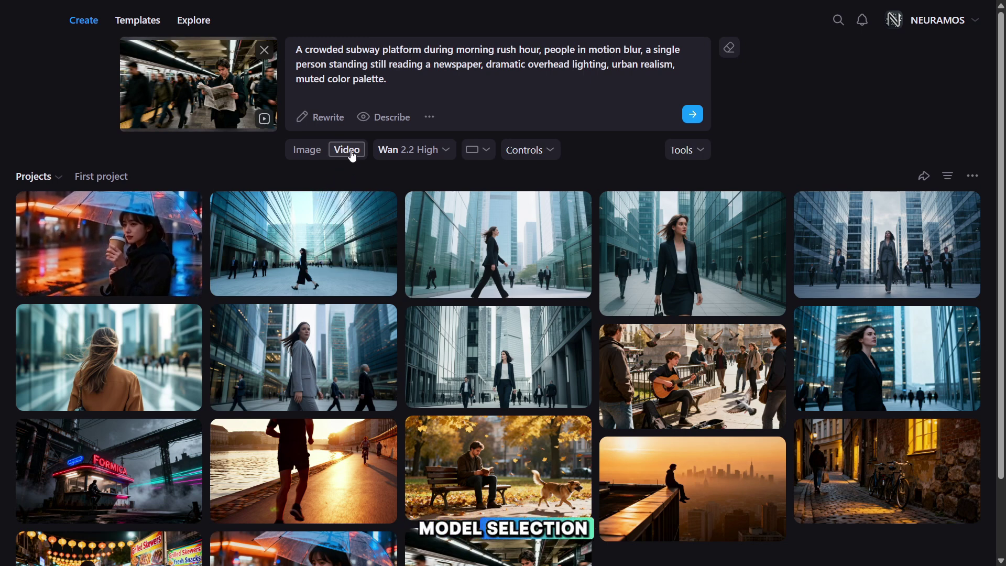
Keep the 16:9 video ratio and save Seedance with Pro quality
left_click(478, 150)
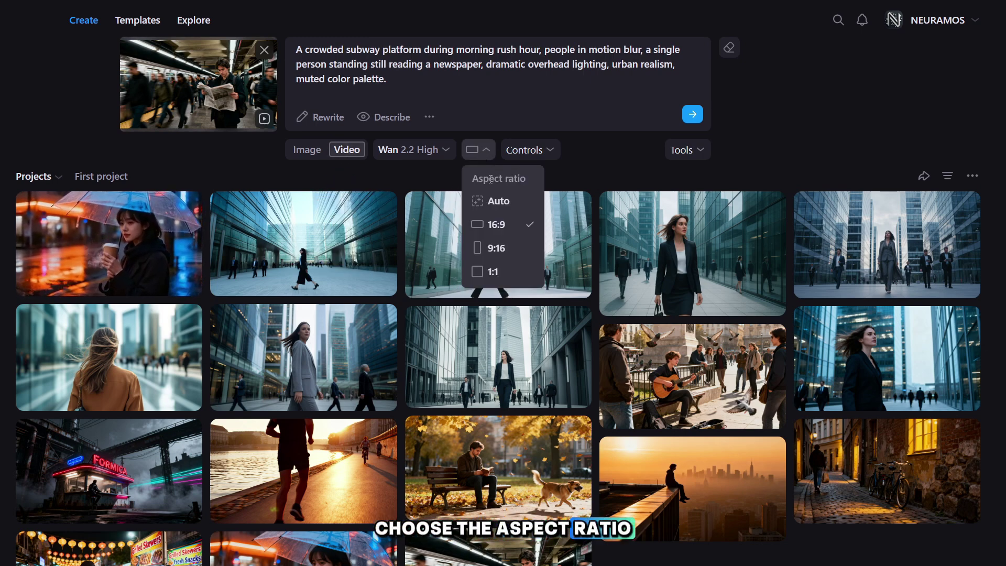
left_click(415, 156)
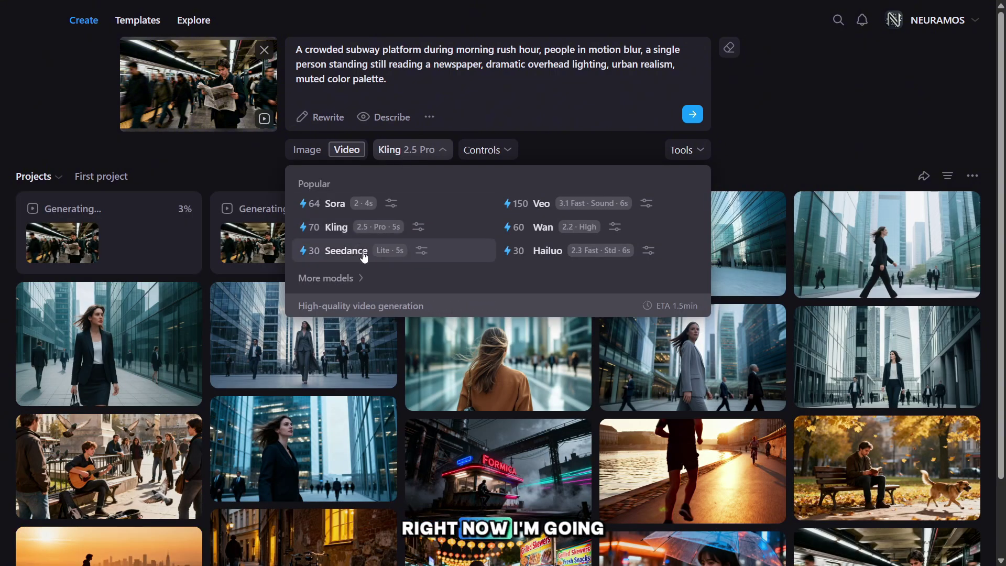
left_click(362, 251)
left_click(524, 224)
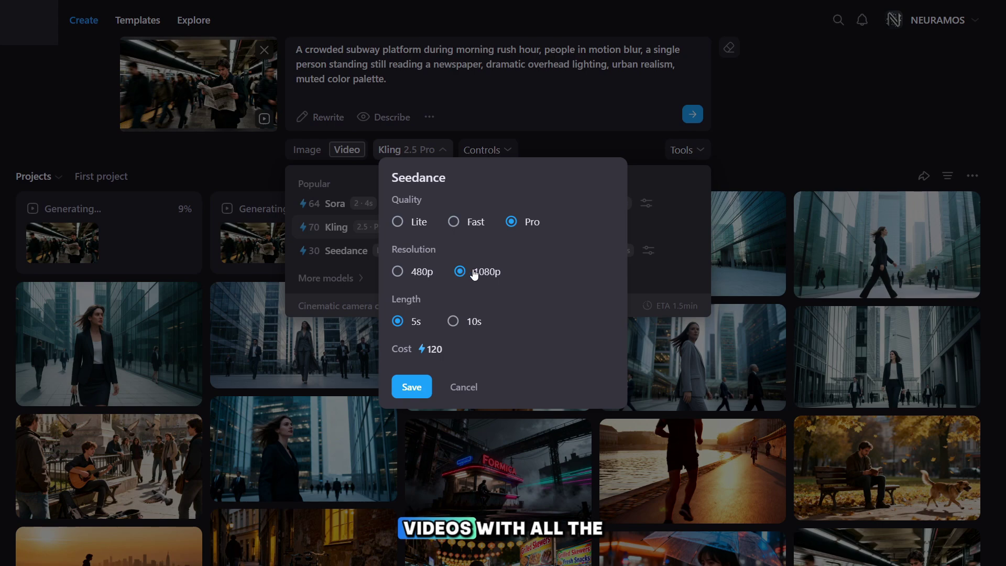
left_click(412, 388)
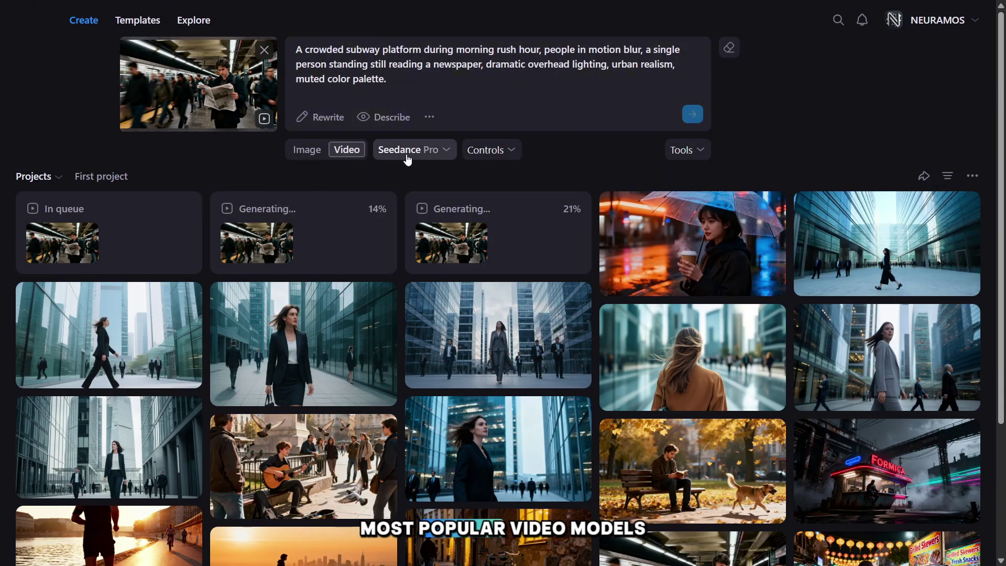
Switch to Veo 3.1 Fast and generate the subway video
left_click(406, 150)
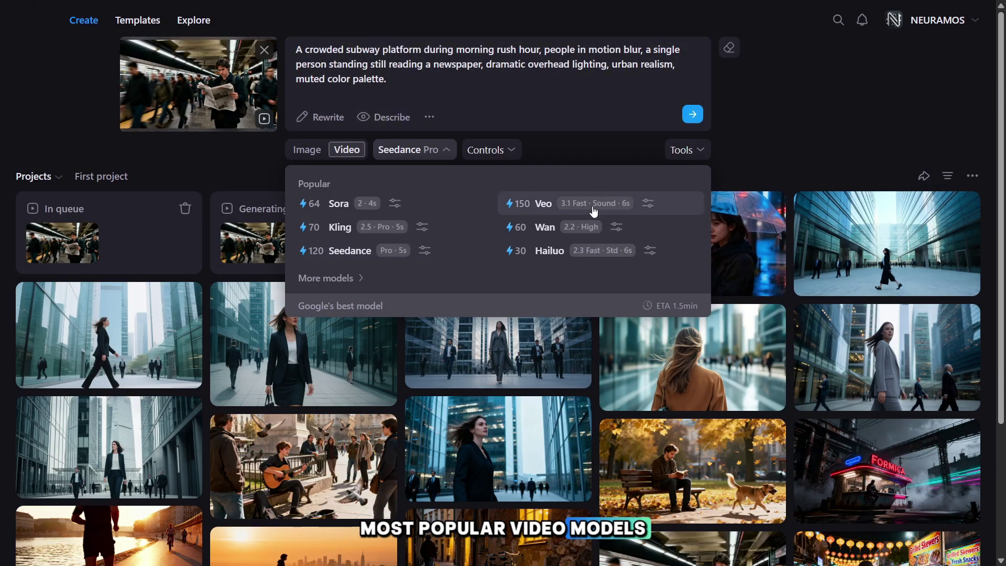
left_click(554, 207)
left_click(513, 149)
left_click(693, 115)
Set the Wan model to 2.2 High quality and generate the subway video
left_click(432, 150)
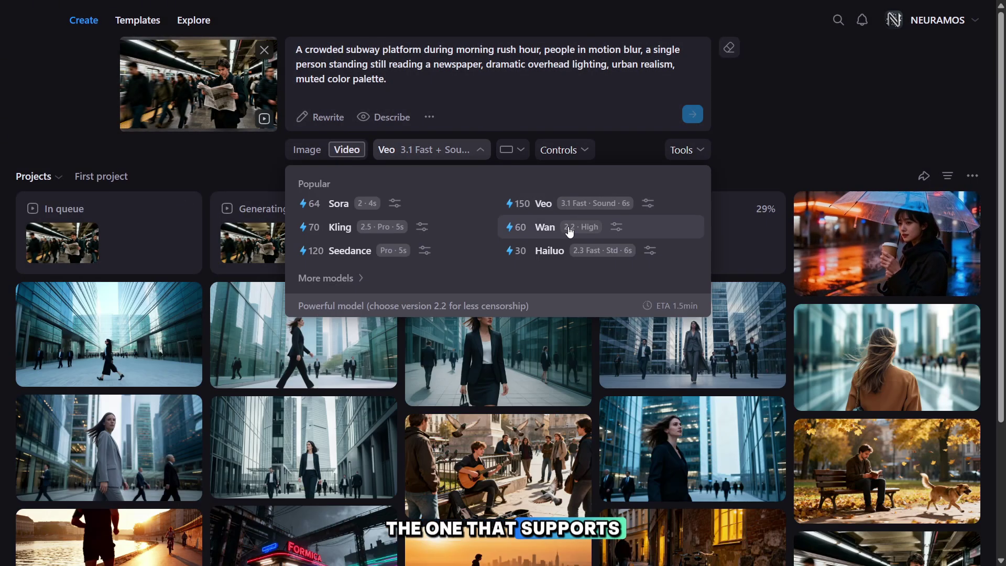
left_click(617, 227)
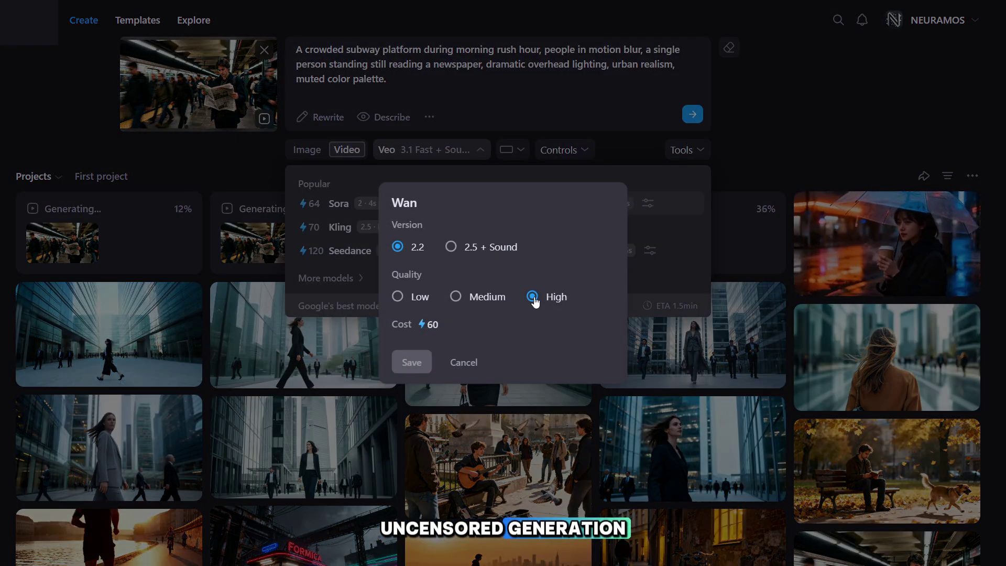
left_click(463, 363)
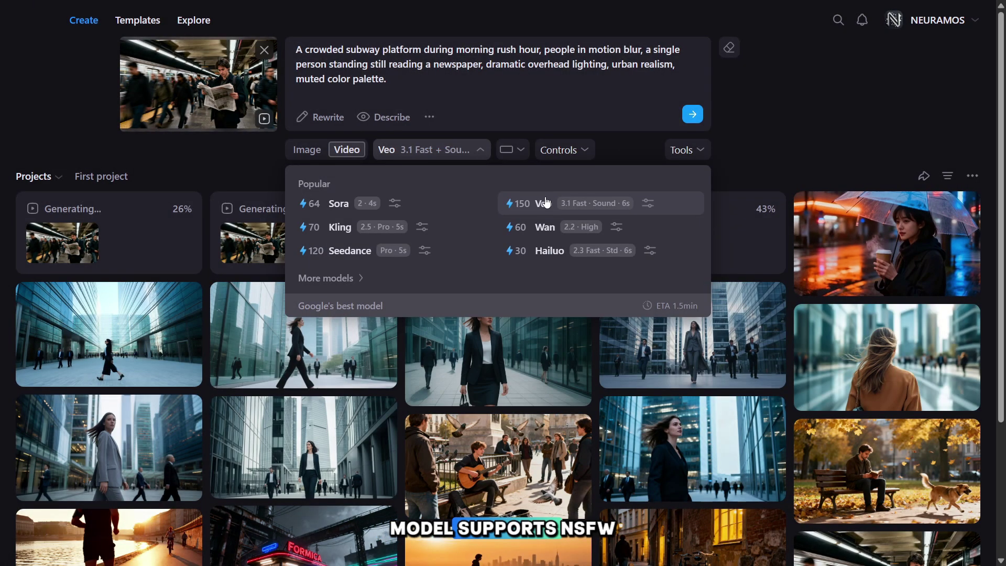
left_click(516, 227)
left_click(693, 114)
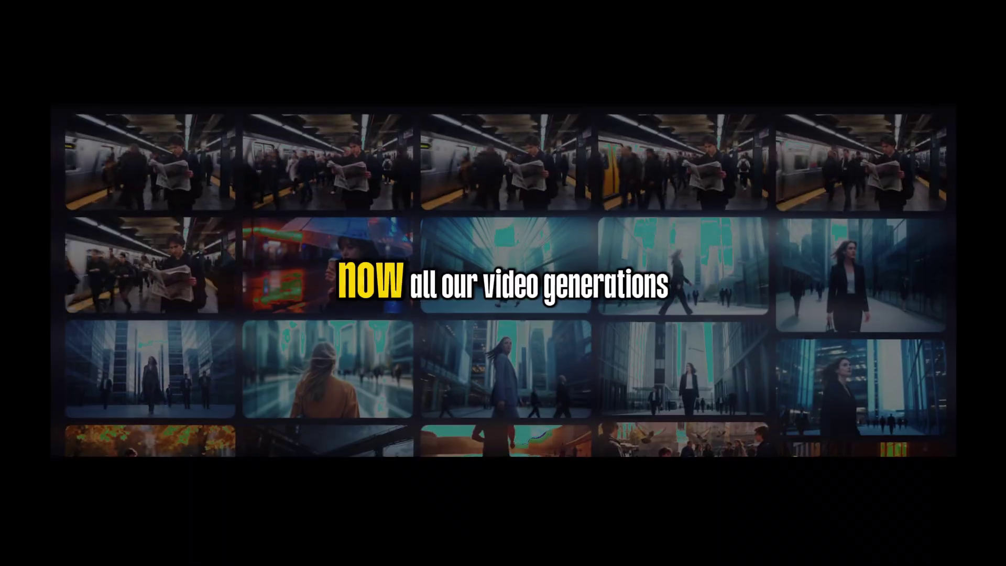